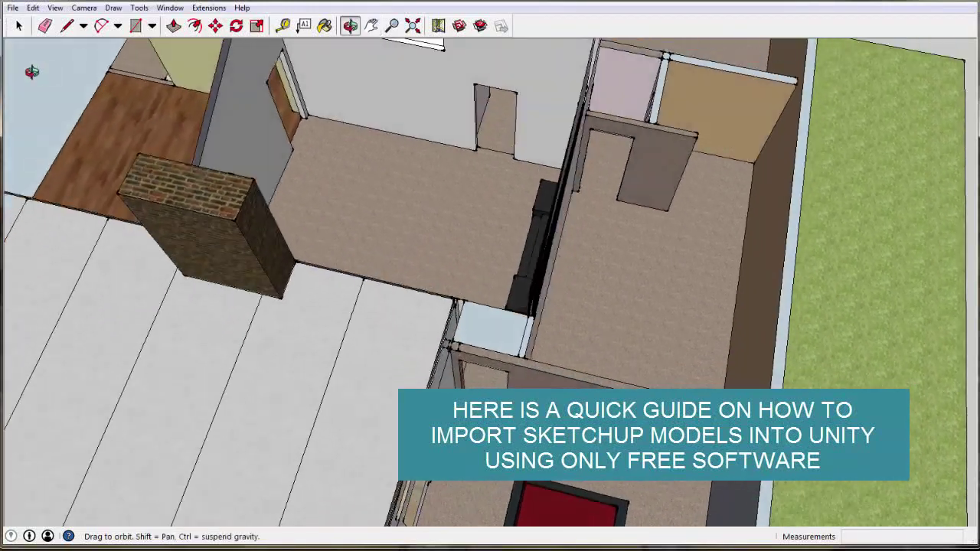
Step: Orbit around the house model to look over its rooms and into the games room
mouse_move(31, 71)
left_mouse_down()
mouse_move(394, 167)
mouse_move(82, 119)
left_mouse_up()
mouse_move(440, 200)
left_mouse_down()
mouse_move(412, 316)
mouse_move(61, 216)
left_mouse_up()
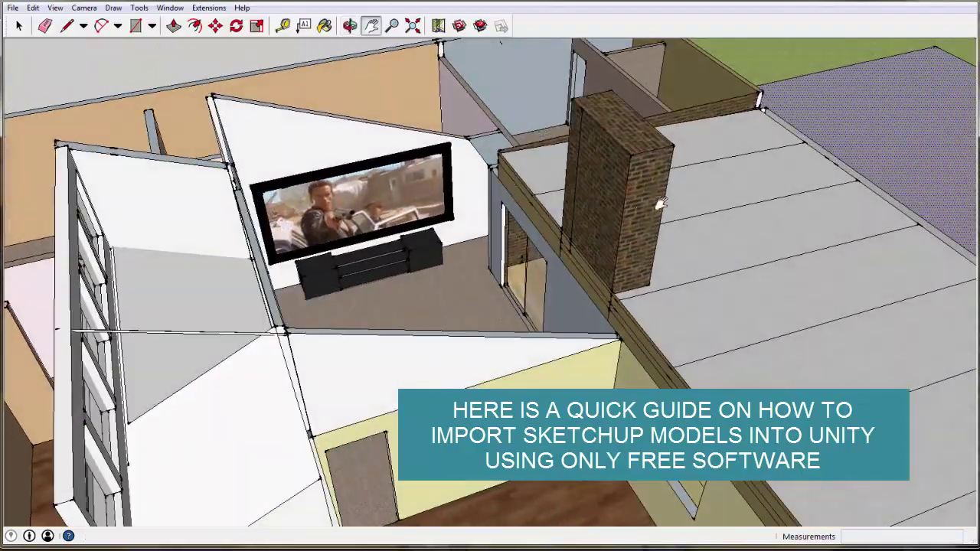
mouse_move(660, 204)
middle_mouse_down()
mouse_move(139, 265)
mouse_move(7, 517)
middle_mouse_up()
mouse_move(680, 314)
middle_mouse_down()
mouse_move(205, 173)
mouse_move(831, 100)
middle_mouse_up()
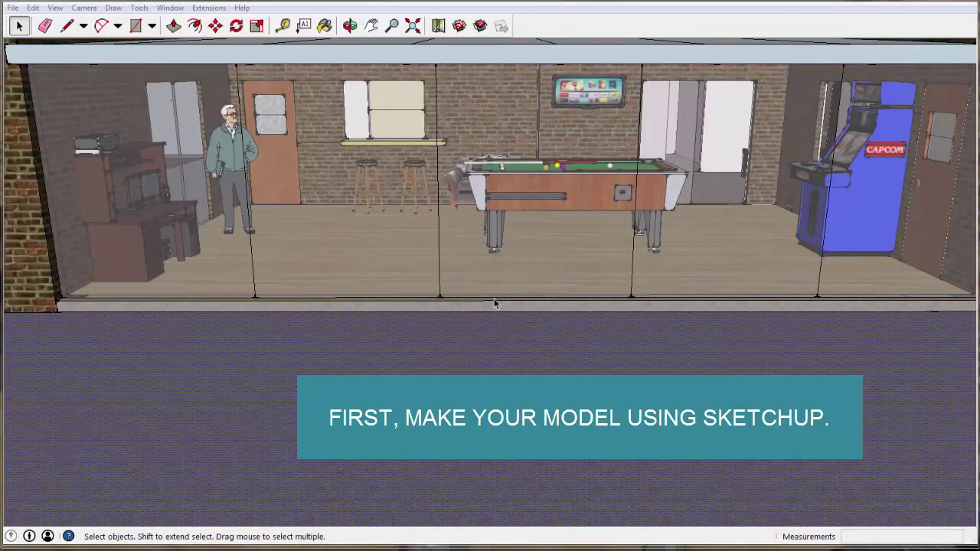
middle_click_drag(424, 316, 478, 285)
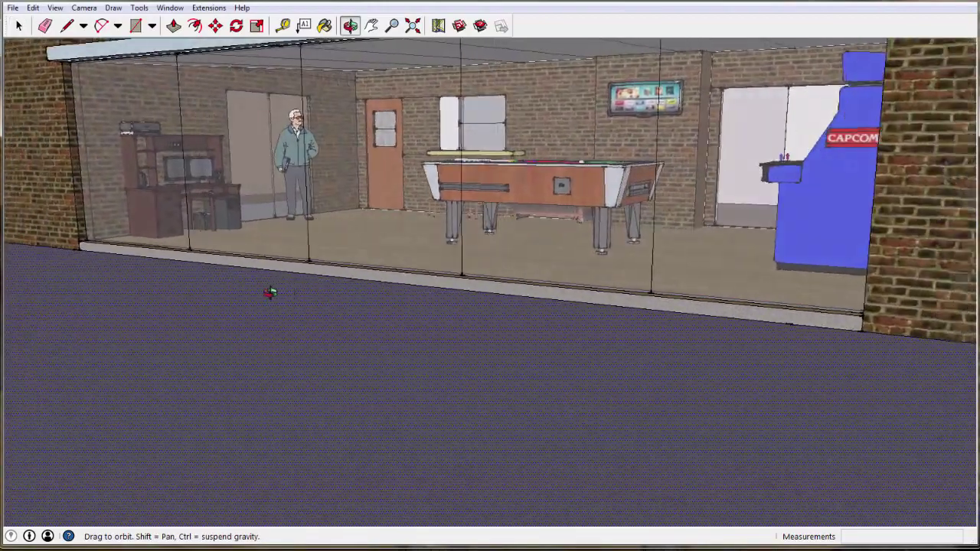
mouse_move(479, 284)
middle_mouse_down()
mouse_move(237, 303)
mouse_move(296, 317)
mouse_move(405, 309)
mouse_move(458, 205)
middle_mouse_up()
scroll(590, 92, "up", 1)
scroll(589, 92, "up", 1)
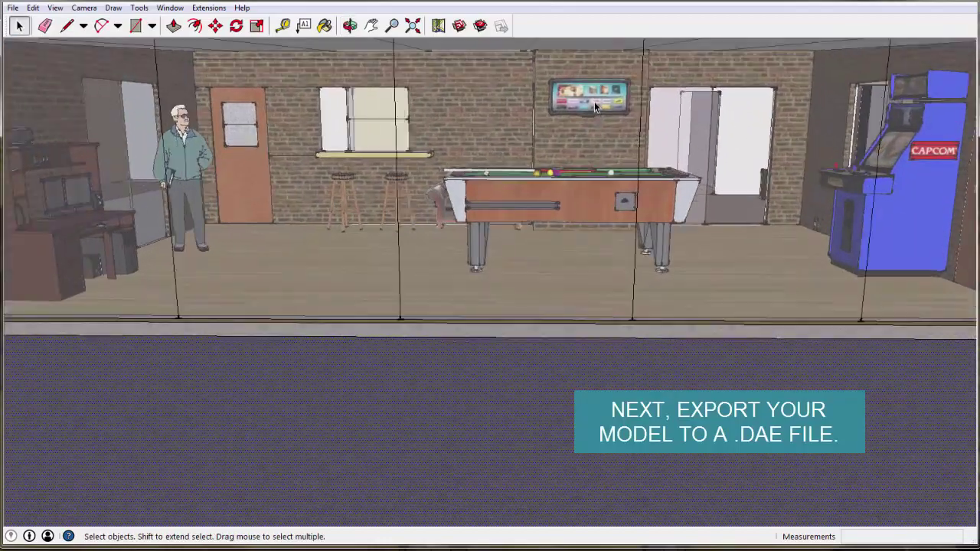
scroll(590, 92, "up", 1)
scroll(576, 111, "up", 1)
Step: Zoom in and pan to view the arcade cabinet, door, wall and pool table
mouse_move(477, 201)
middle_mouse_down()
mouse_move(199, 210)
mouse_move(574, 225)
mouse_move(729, 168)
middle_mouse_up()
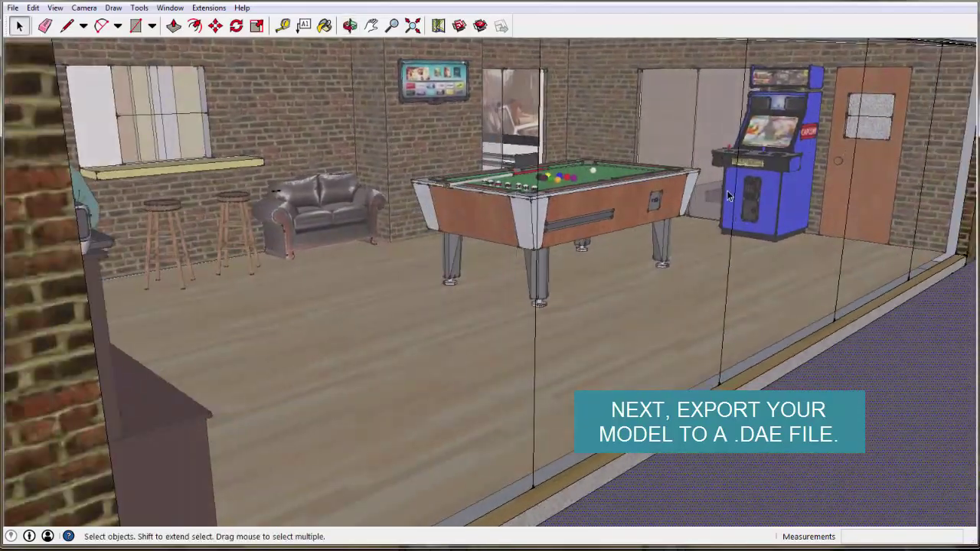
scroll(729, 167, "up", 2)
scroll(729, 168, "up", 2)
scroll(729, 167, "up", 1)
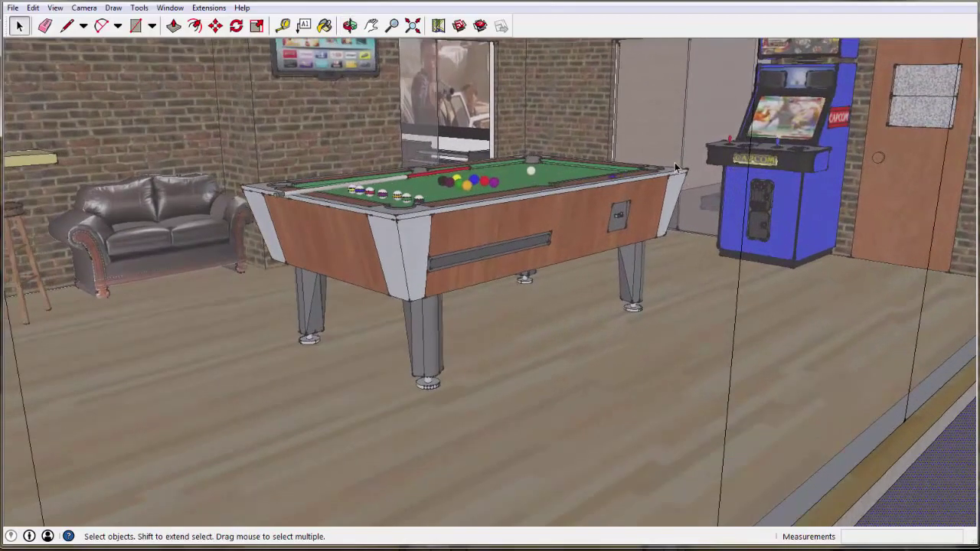
scroll(682, 157, "up", 2)
scroll(665, 145, "up", 2)
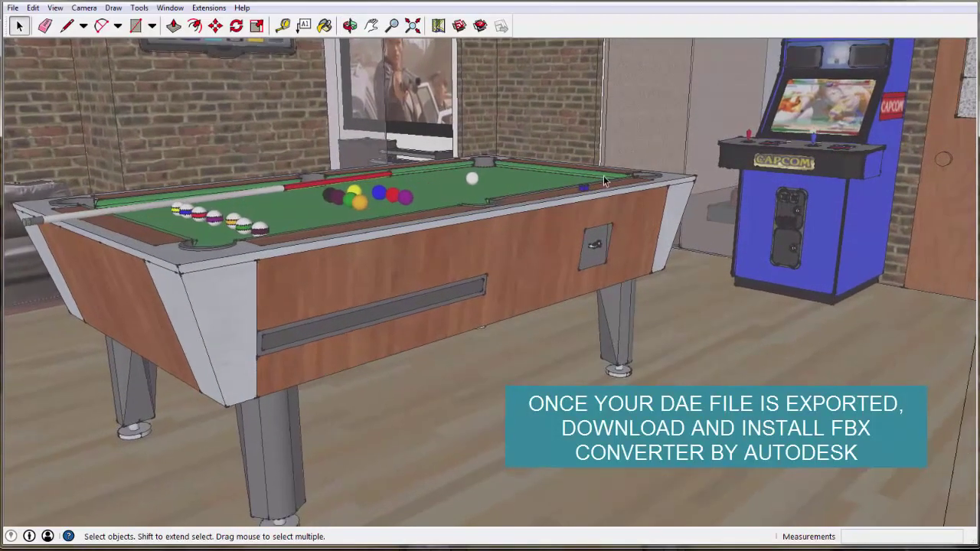
mouse_move(638, 158)
middle_mouse_down()
mouse_move(767, 181)
mouse_move(807, 105)
middle_mouse_up()
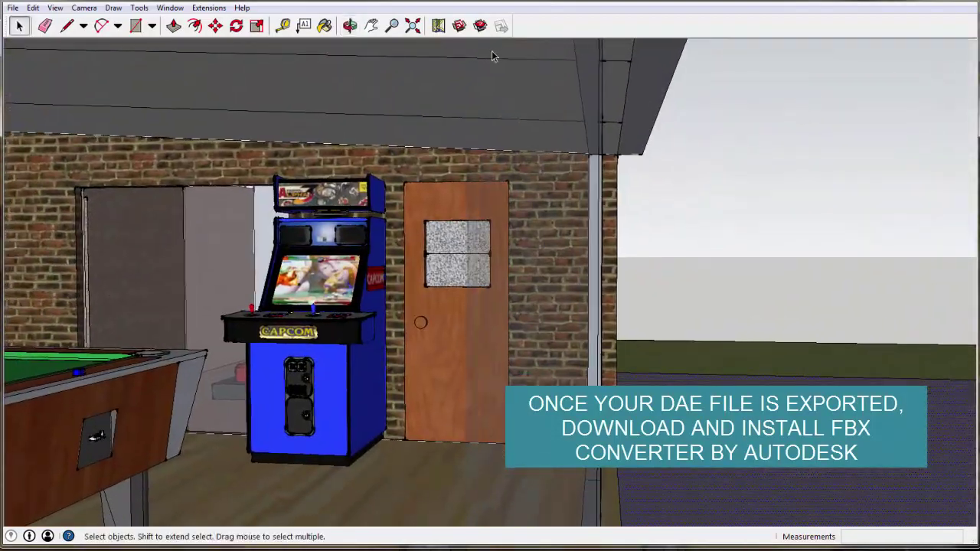
left_click(373, 27)
mouse_move(398, 183)
left_mouse_down()
mouse_move(831, 136)
mouse_move(684, 253)
left_mouse_up()
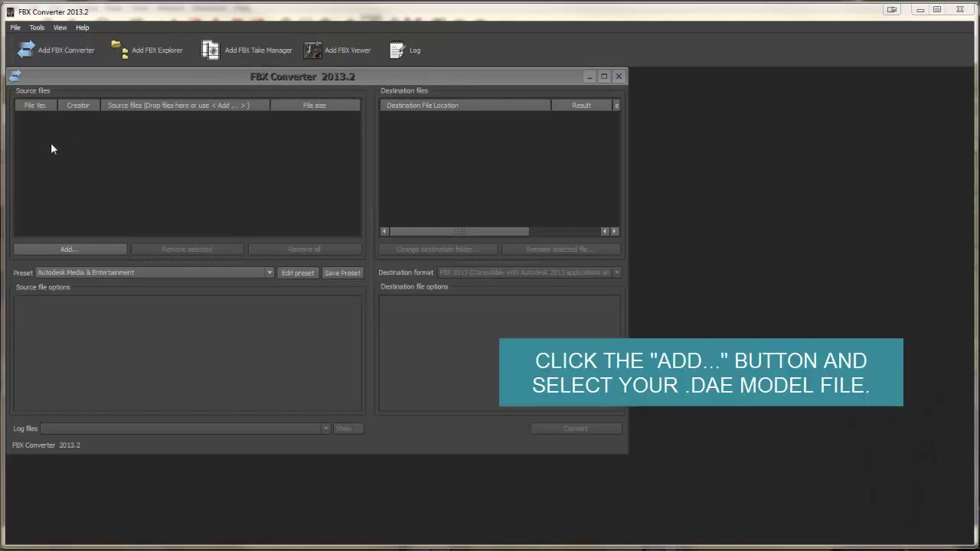
Step: Add HouseModel.dae as a source file and keep Binary as the FBX save mode
left_click(58, 250)
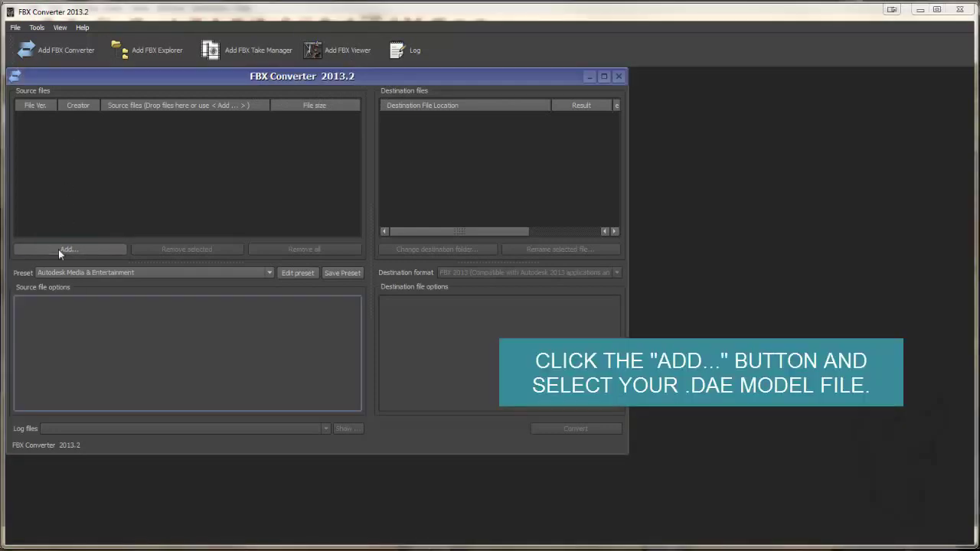
left_click(326, 155)
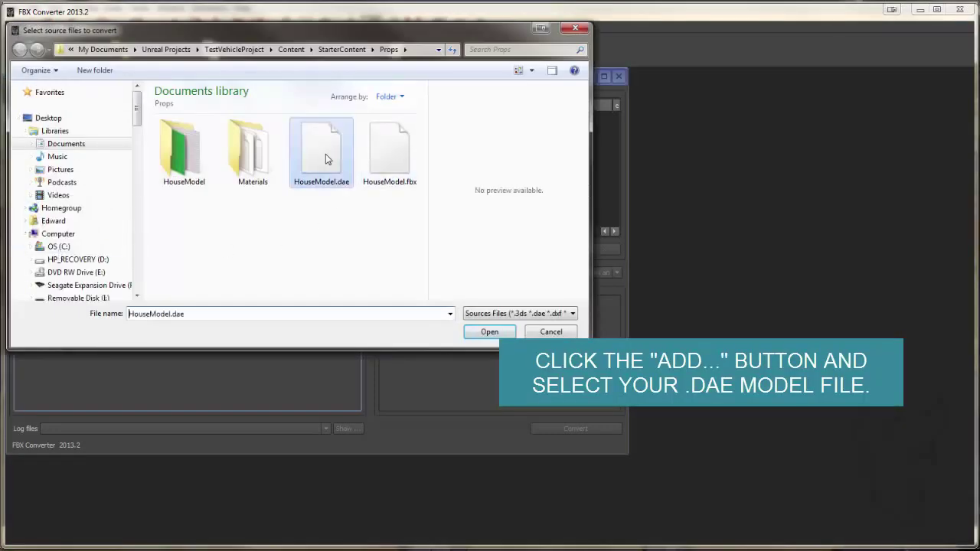
left_click(489, 334)
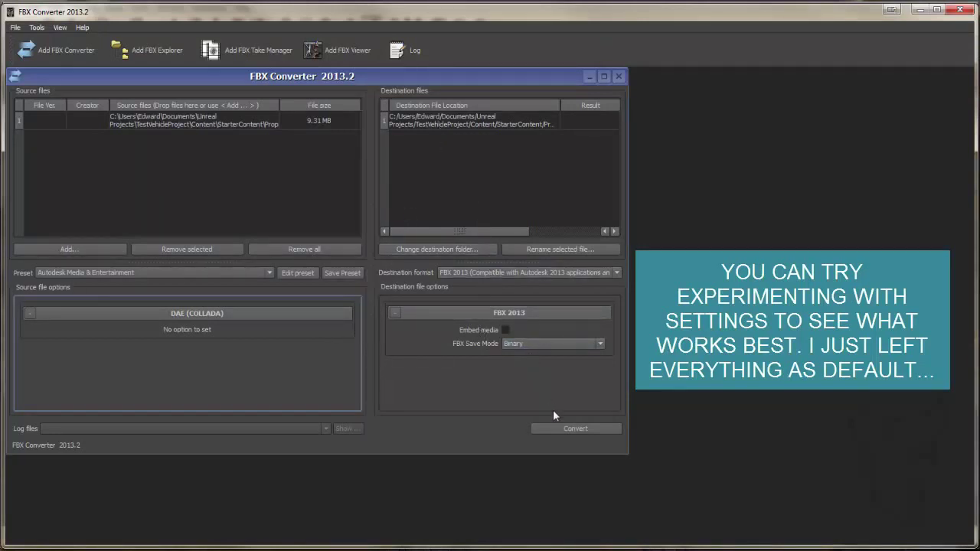
left_click(599, 343)
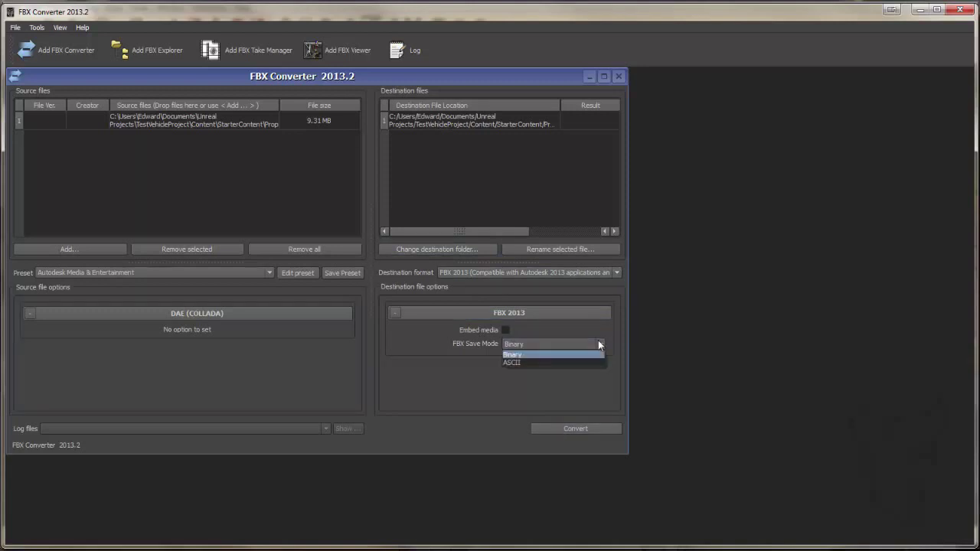
left_click(599, 343)
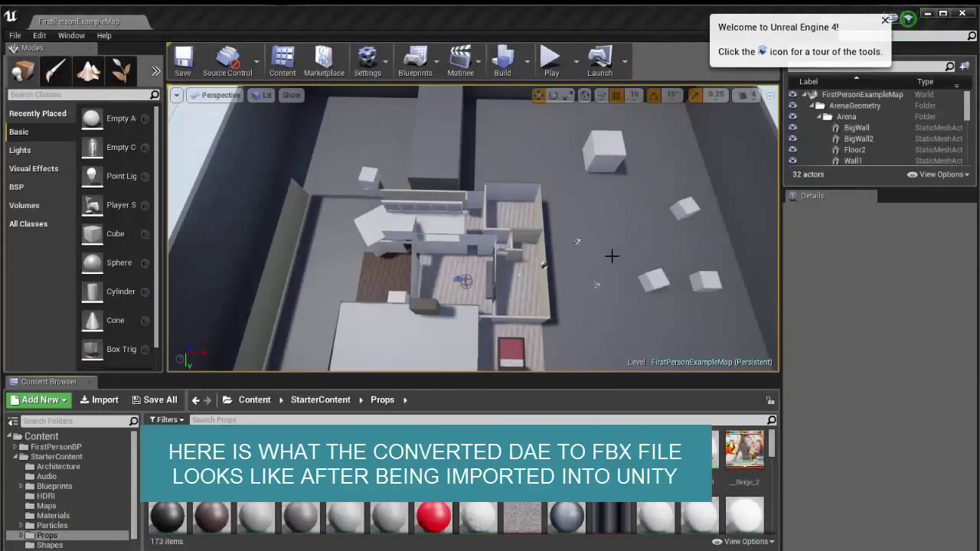
left_click_drag(604, 266, 603, 229)
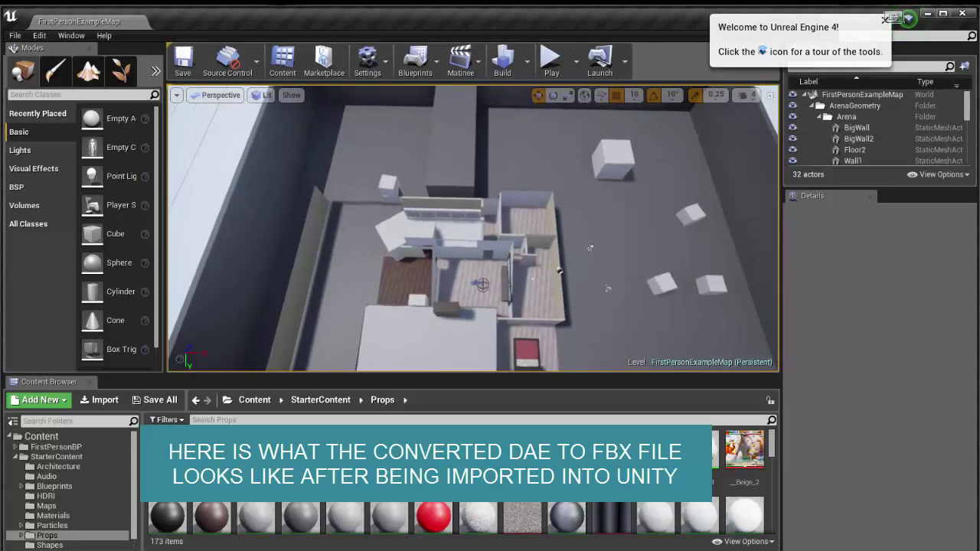
mouse_move(587, 281)
right_mouse_down()
mouse_move(662, 338)
mouse_move(655, 224)
right_mouse_up()
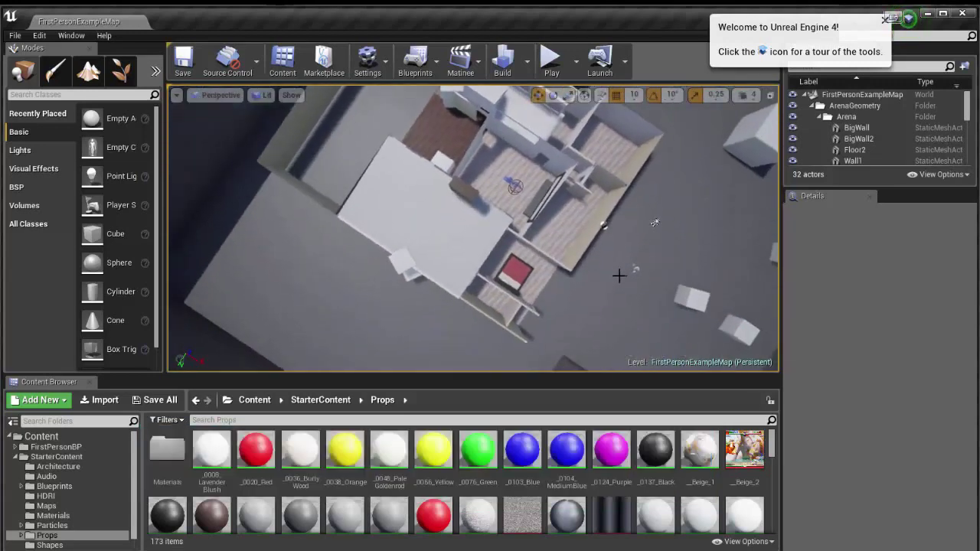
scroll(618, 275, "up", 3)
mouse_move(748, 220)
right_mouse_down()
mouse_move(712, 309)
mouse_move(652, 288)
mouse_move(582, 230)
right_mouse_up()
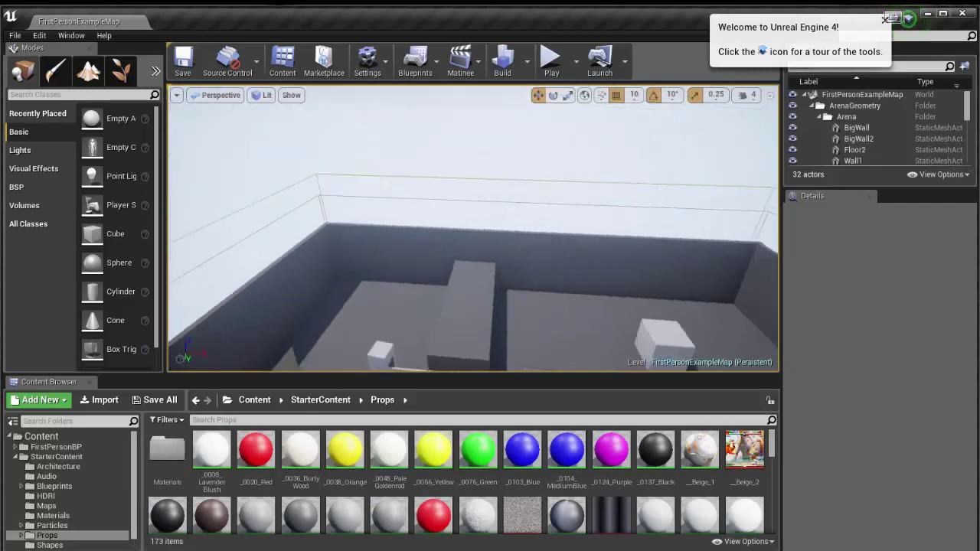
scroll(324, 243, "up", 3)
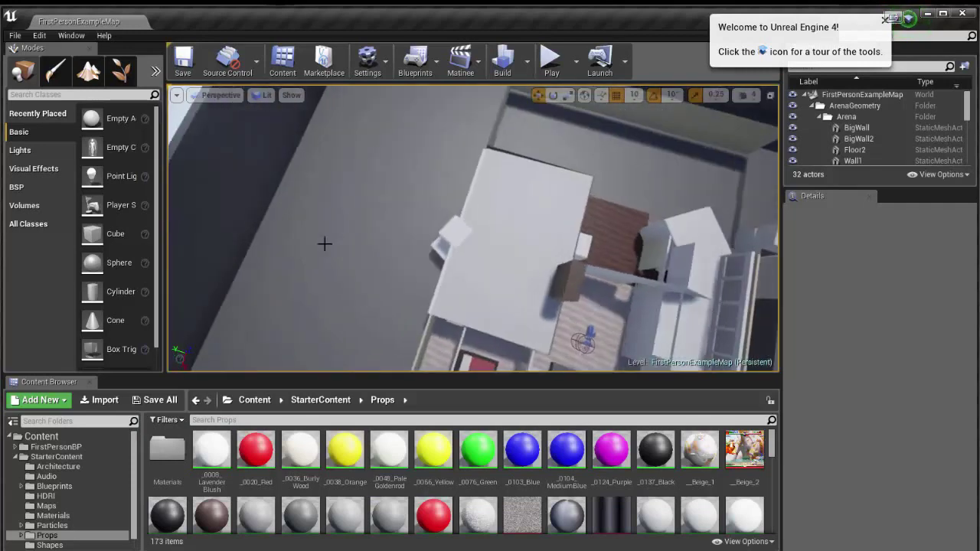
scroll(332, 243, "up", 3)
scroll(333, 242, "up", 2)
scroll(332, 243, "up", 2)
right_click_drag(579, 284, 526, 271)
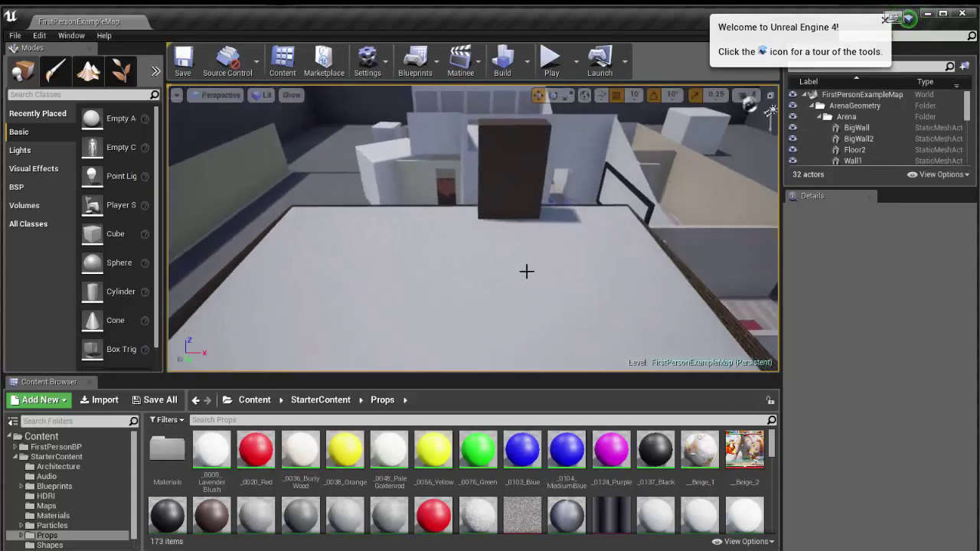
right_click_drag(586, 226, 582, 231)
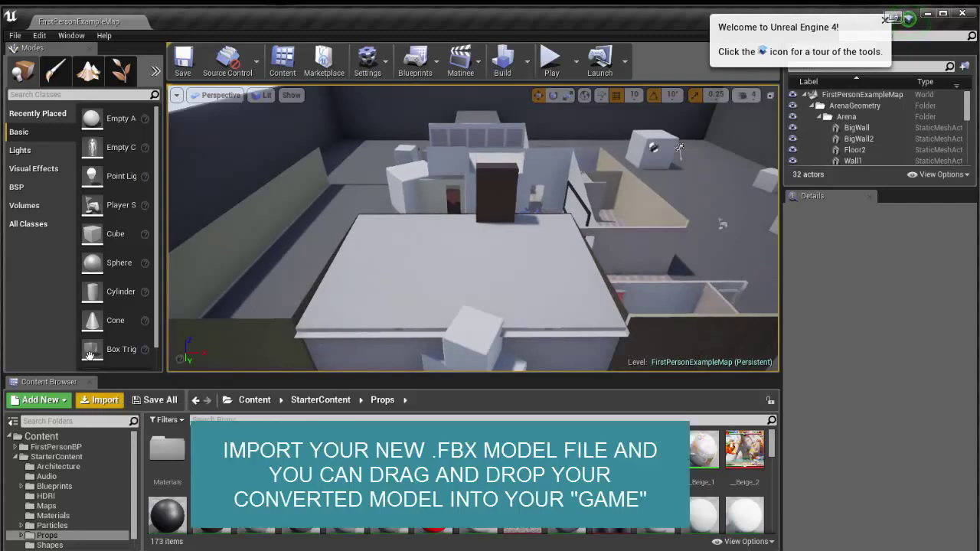
left_click(105, 400)
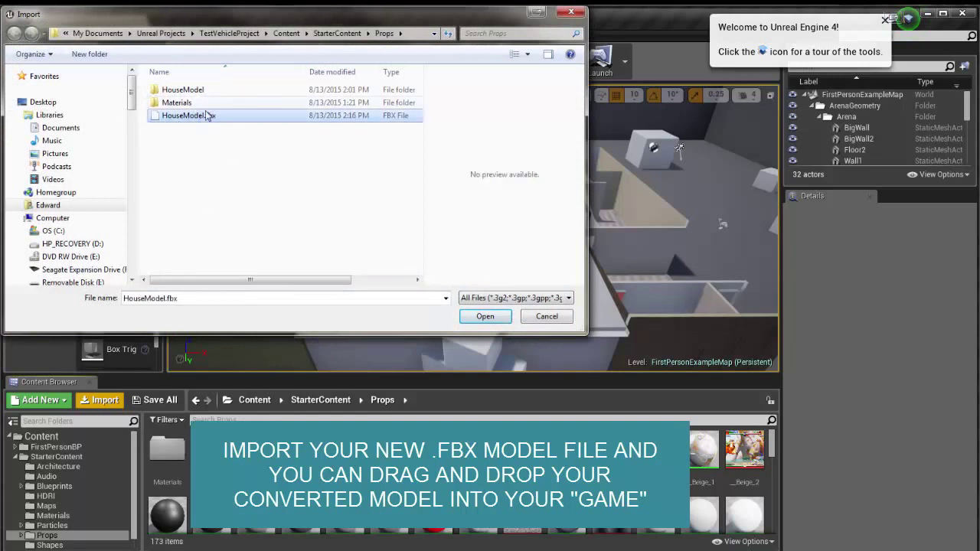
left_click(555, 321)
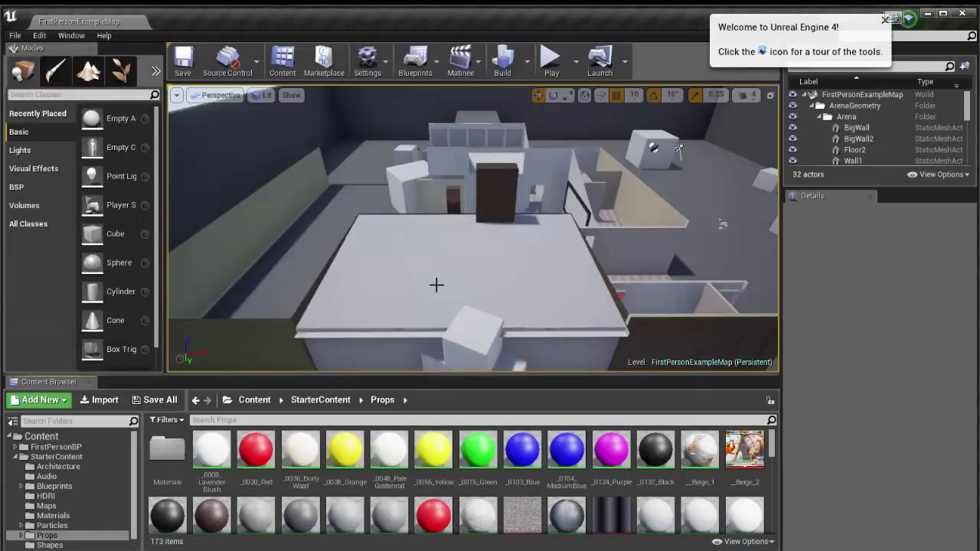
scroll(451, 281, "down", 3)
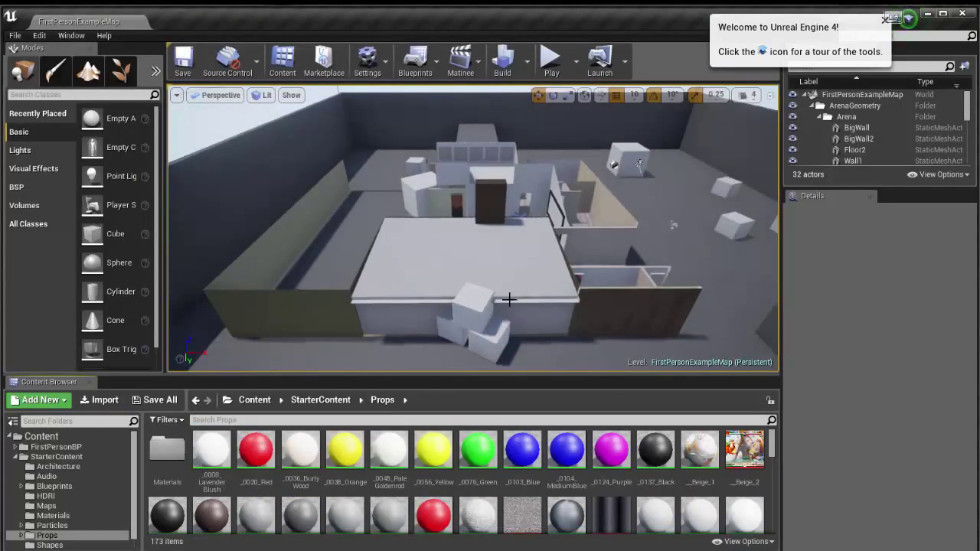
scroll(510, 300, "up", 3)
scroll(383, 304, "up", 3)
scroll(326, 292, "up", 2)
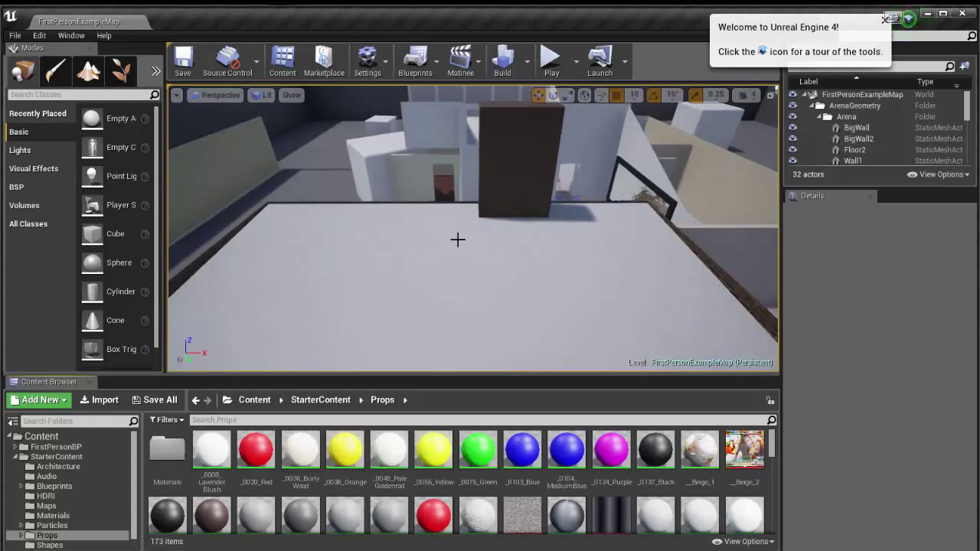
scroll(457, 239, "up", 3)
scroll(490, 192, "up", 3)
scroll(520, 145, "up", 3)
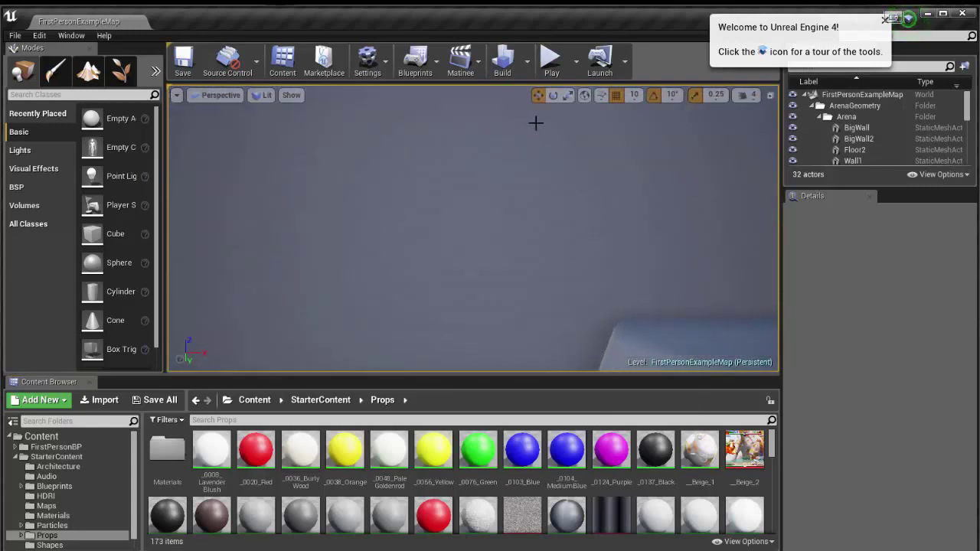
scroll(520, 111, "up", 3)
scroll(508, 102, "down", 3)
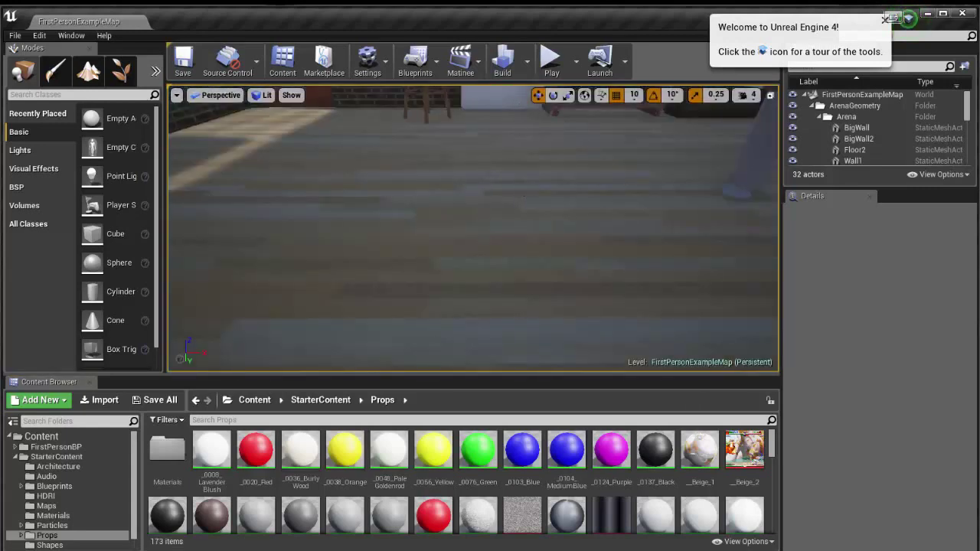
right_click_drag(521, 222, 472, 212)
scroll(472, 212, "up", 2)
scroll(445, 208, "up", 3)
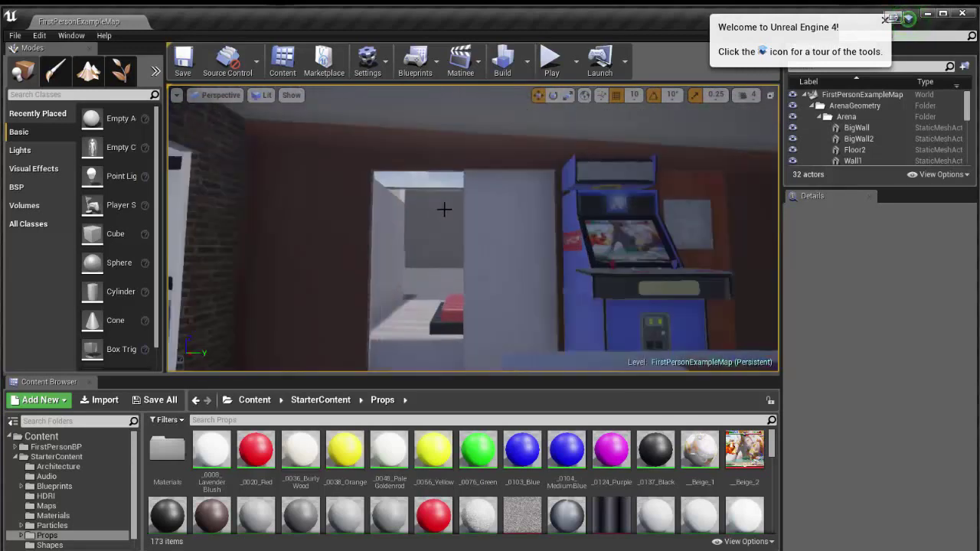
right_click_drag(401, 251, 401, 252)
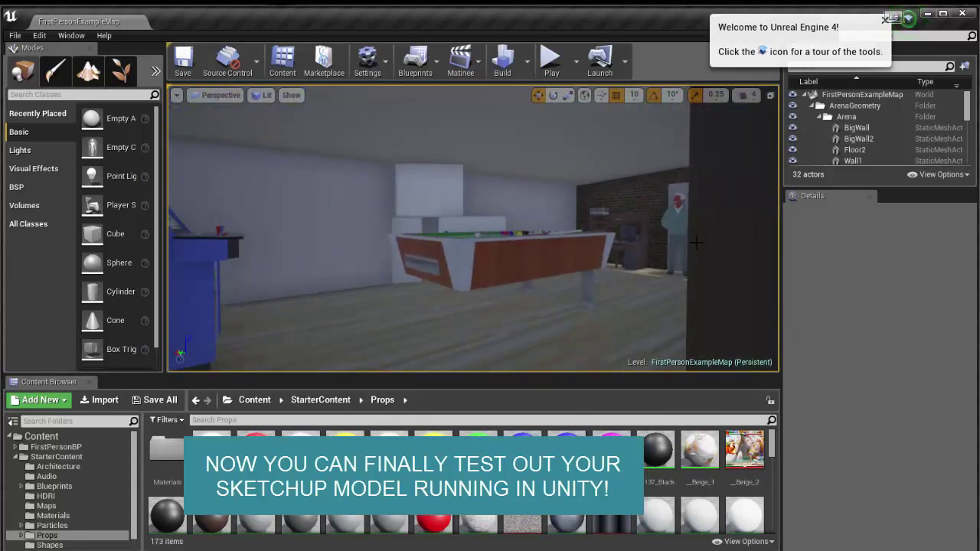
Step: Play the level and walk in first person from the doorway back toward the hallway and TV room
left_click(553, 67)
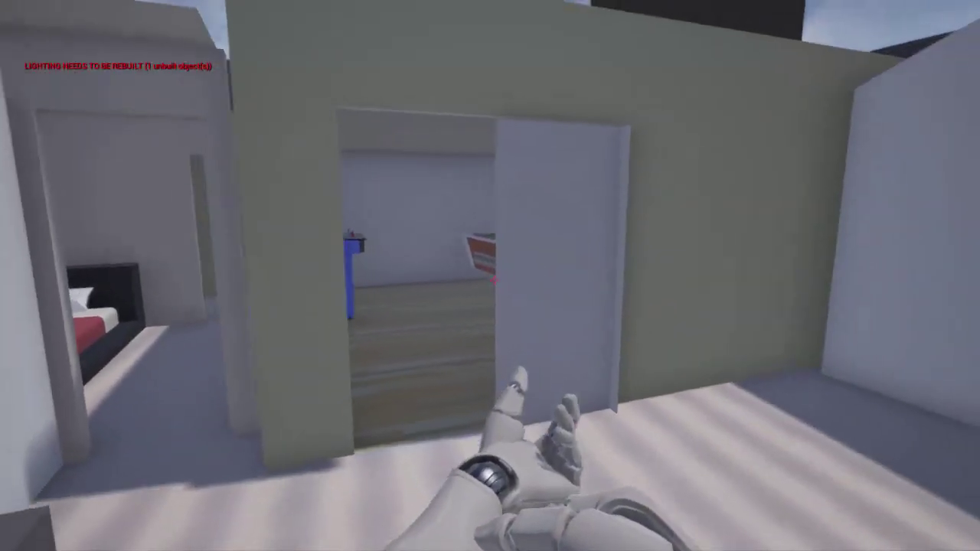
key("s")
key("w")
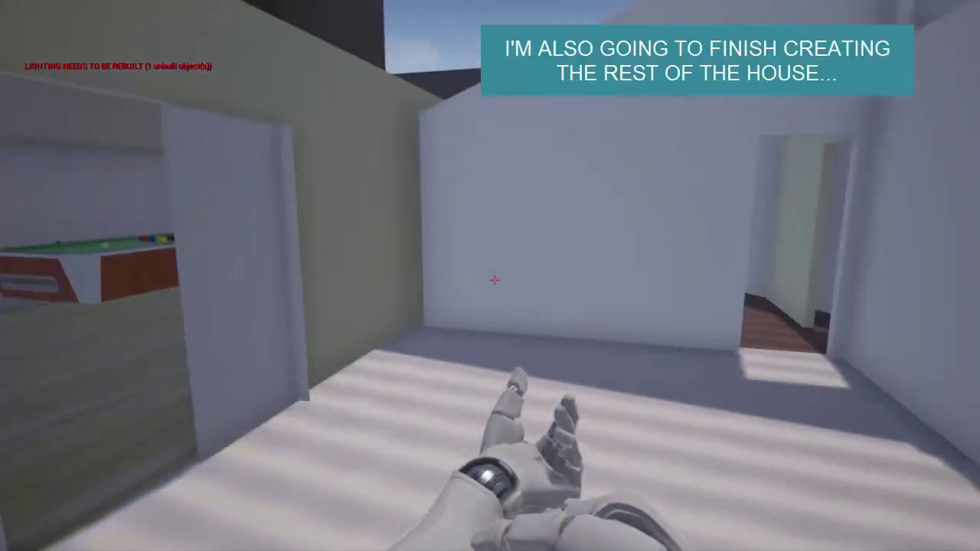